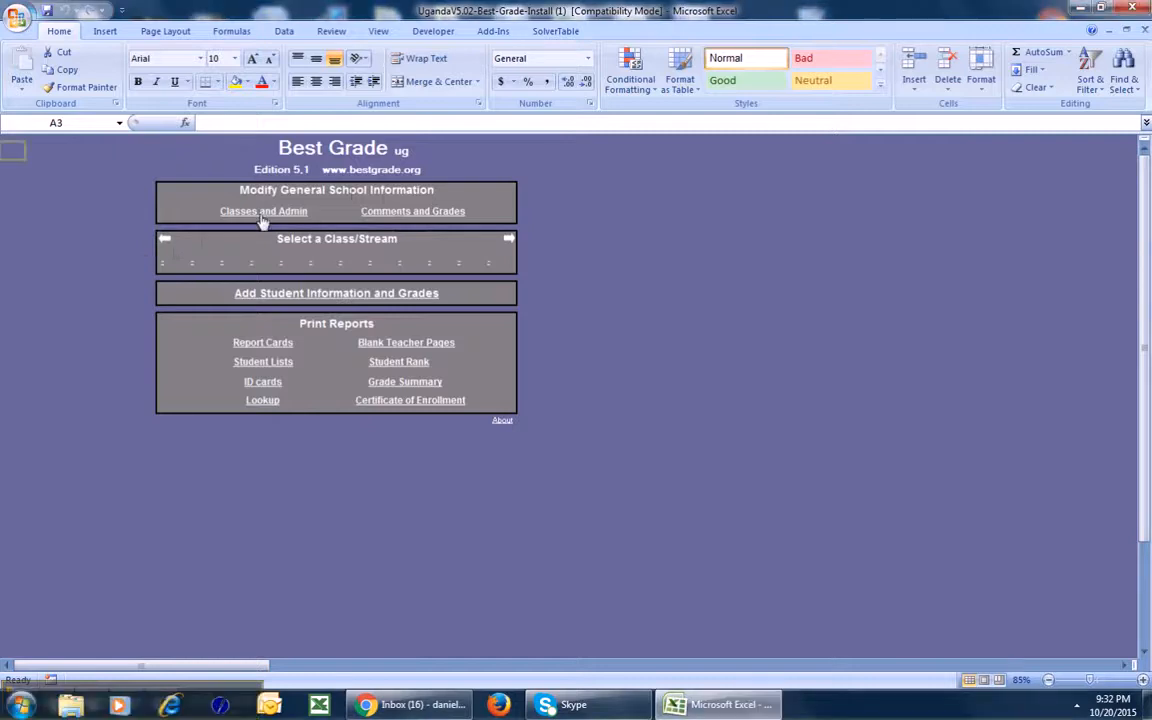
Open the Classes and Admin sheet from the Best Grade menu.
click(261, 213)
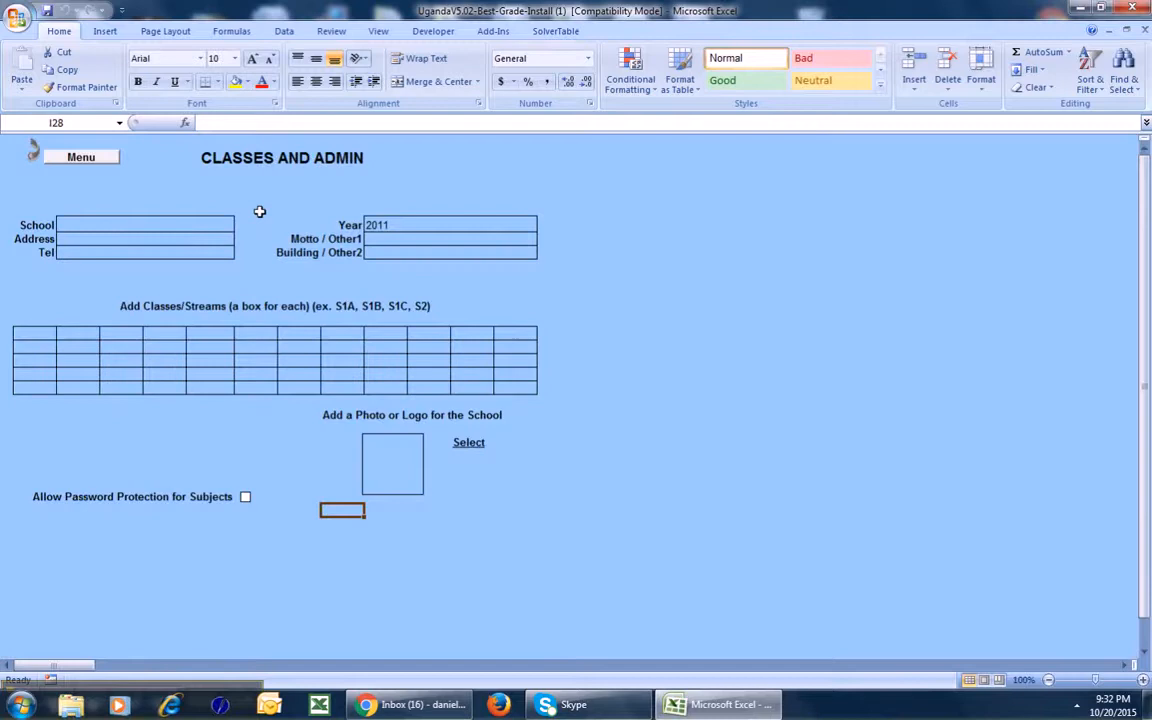
Enter the school name Gayaza SS, then its street address and telephone number.
click(171, 222)
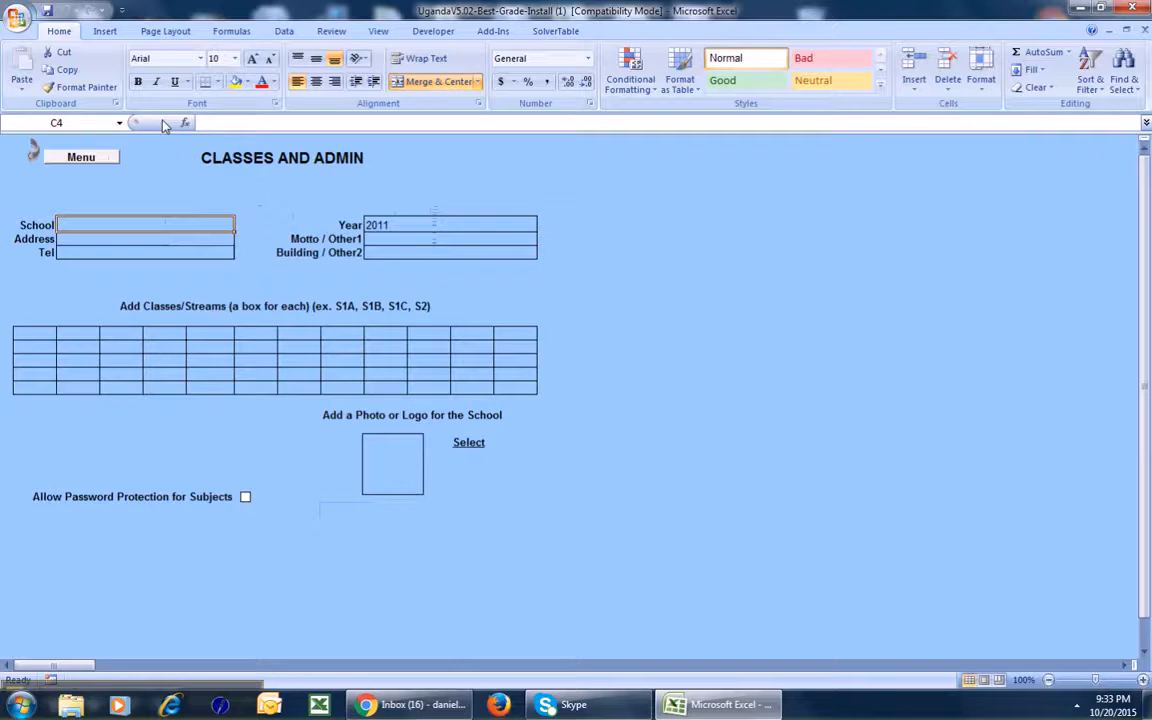
text(Gayaza SS)
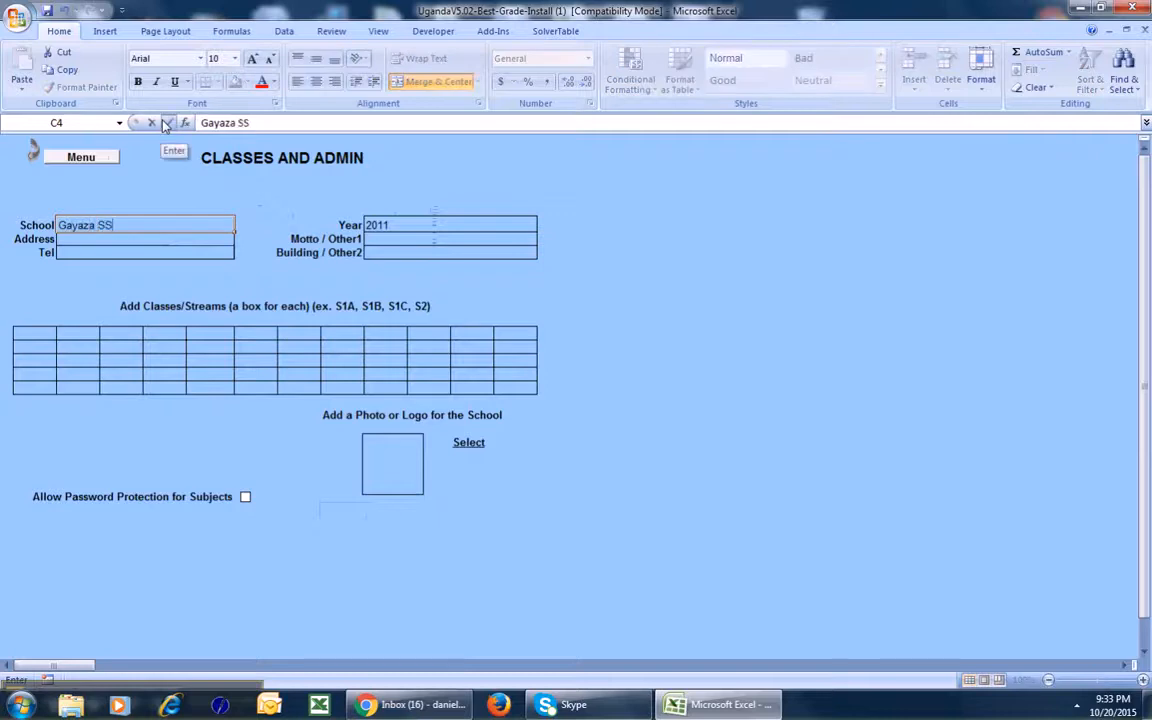
key(Return)
text(891)
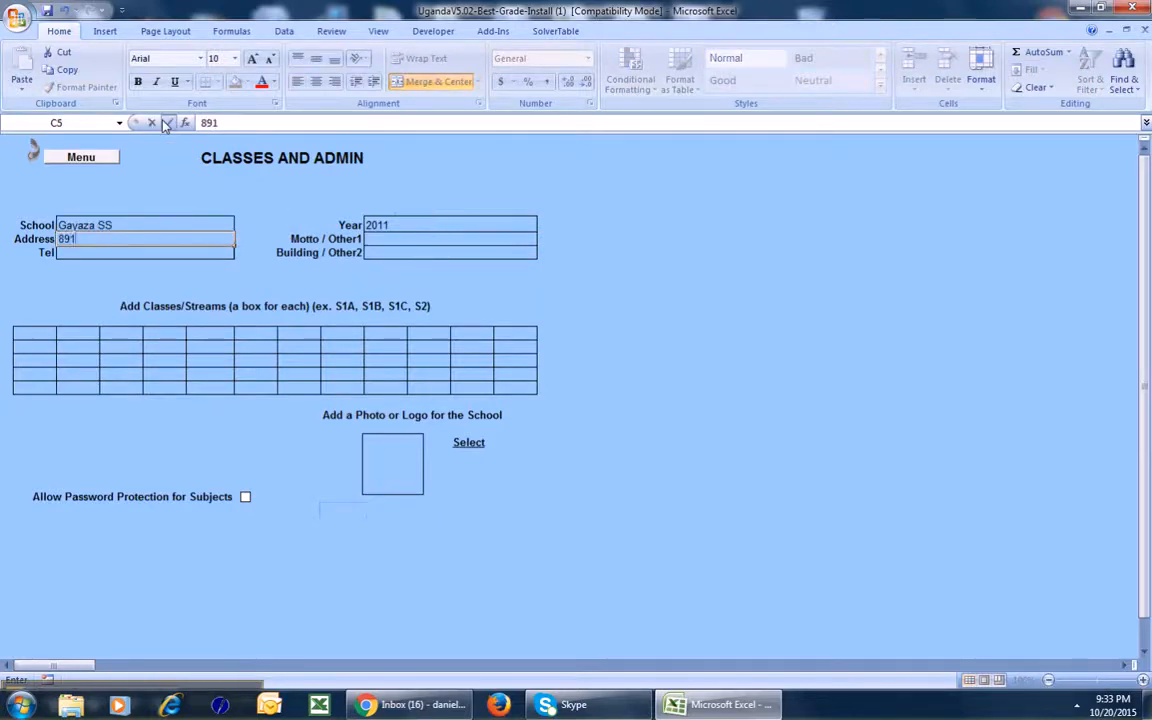
text( Main St)
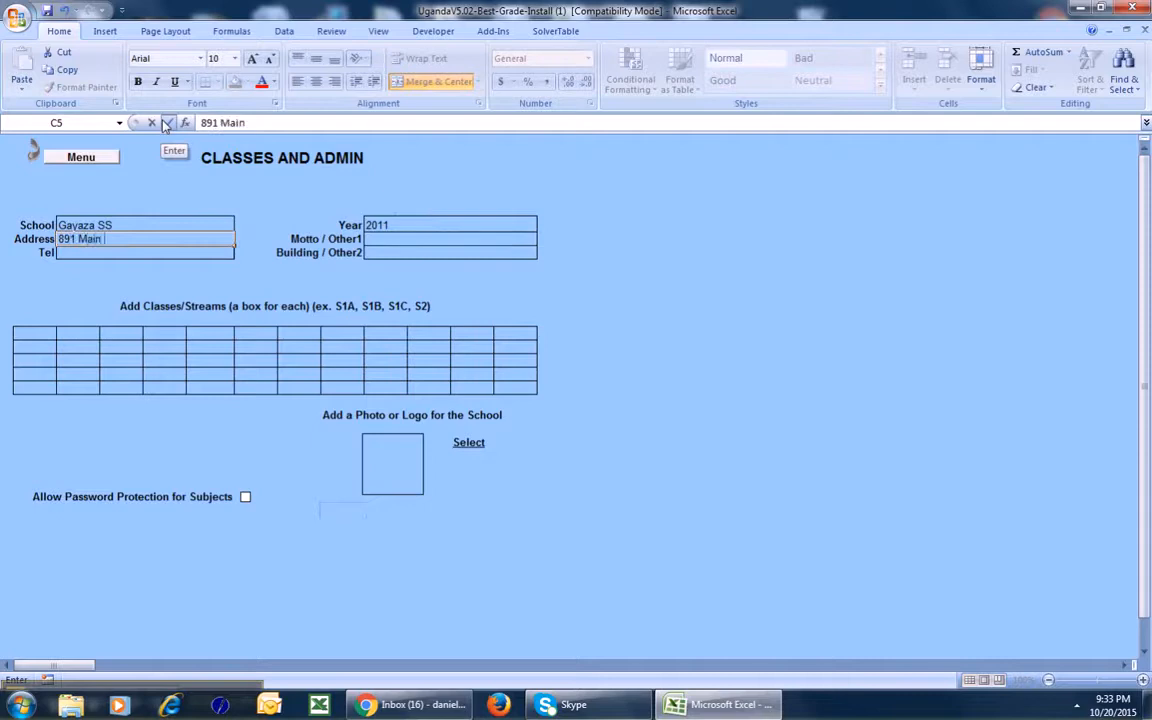
key(Tab)
key(shift+Tab)
key(Return)
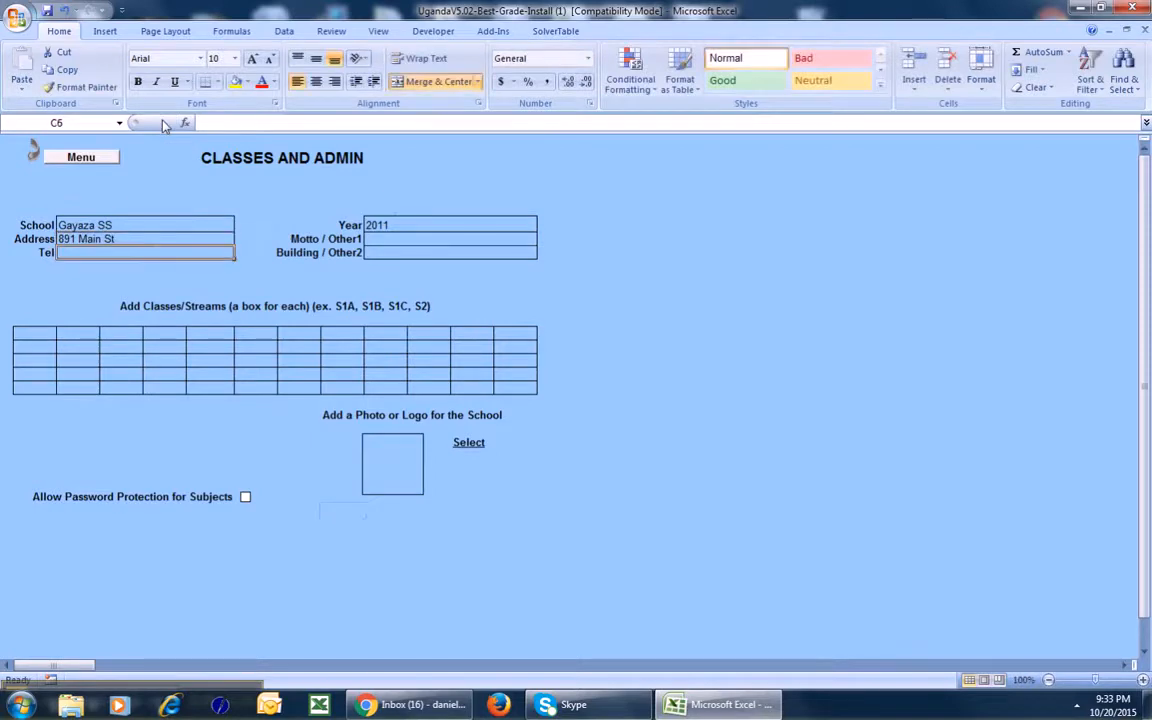
text(2342342342342)
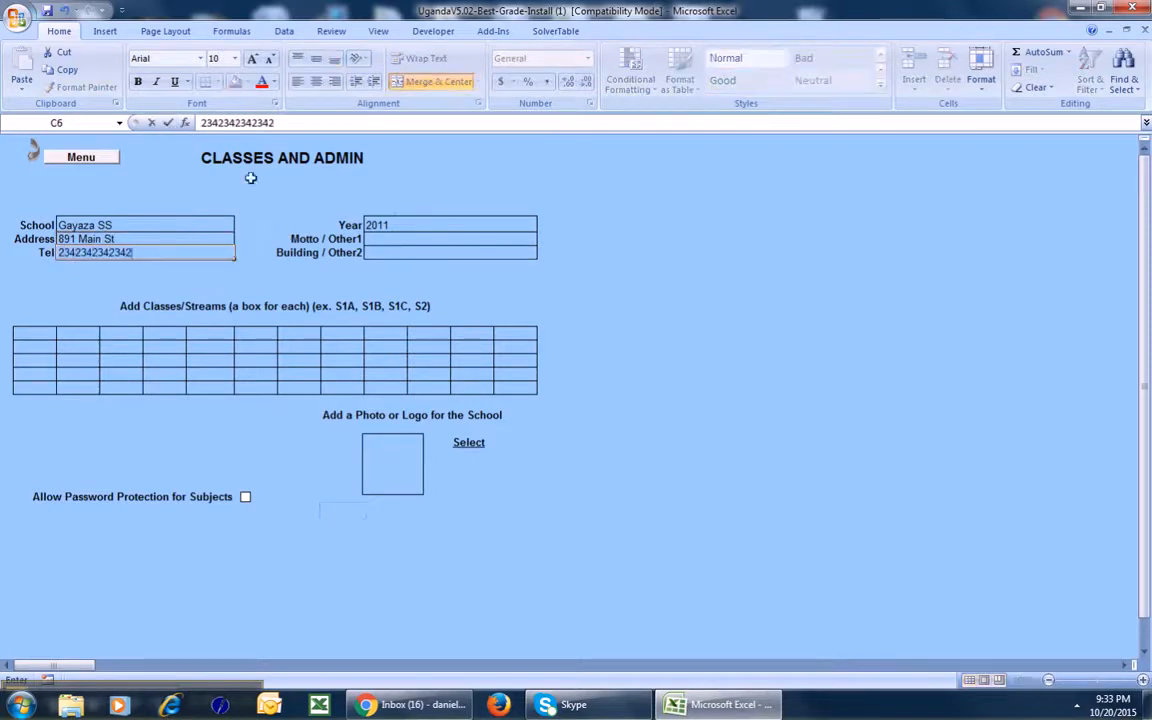
Change the school year from 2011 to 2015.
click(403, 224)
key(BackSpace)
text(5)
key(Return)
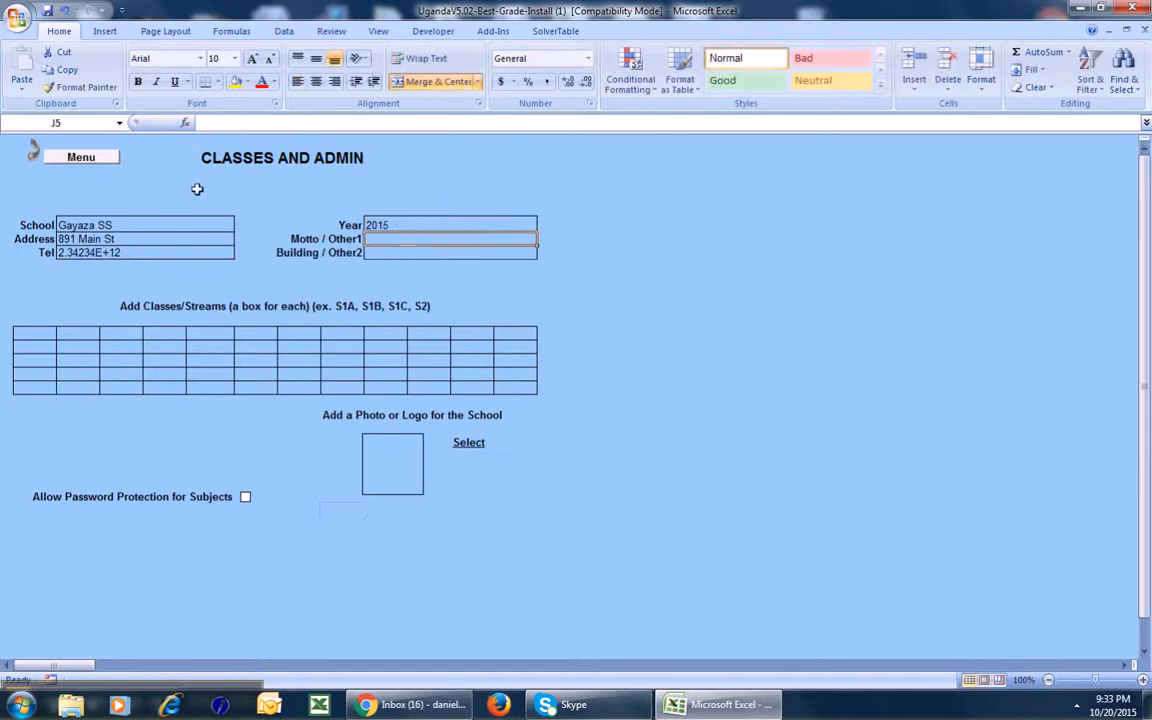
click(27, 333)
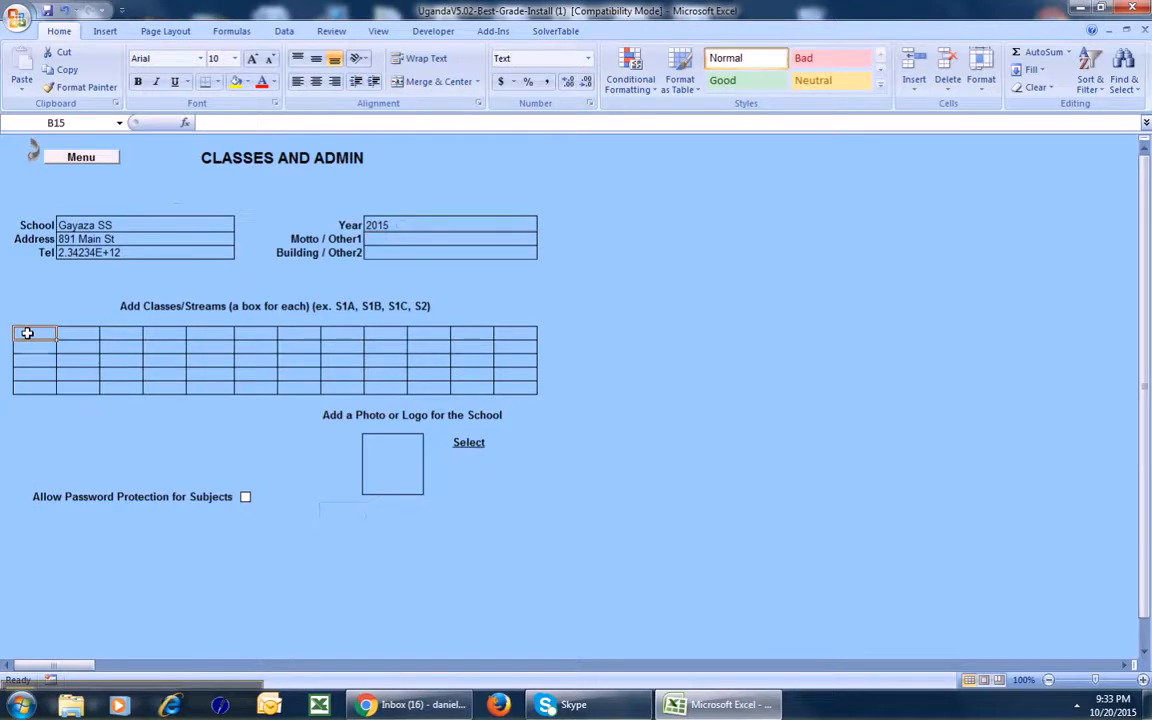
Enter classes S1, S2 and S3 in the first three boxes of the classes grid.
text(S1)
key(Tab)
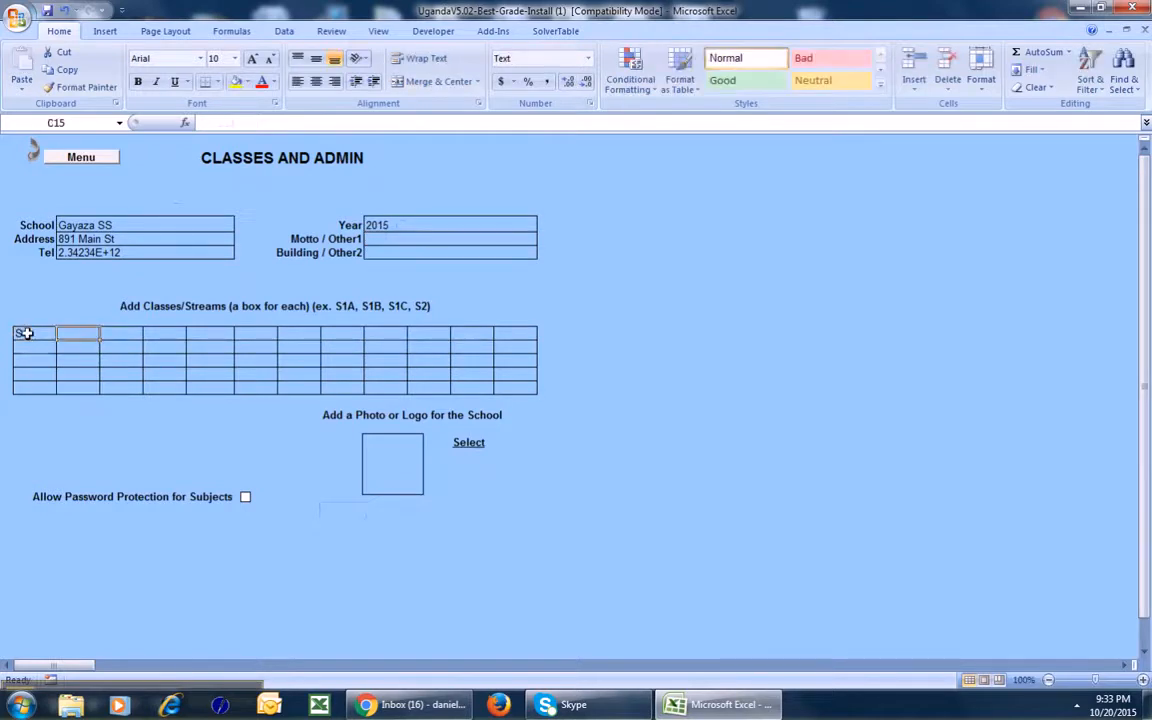
text(S2)
key(Tab)
text(S3)
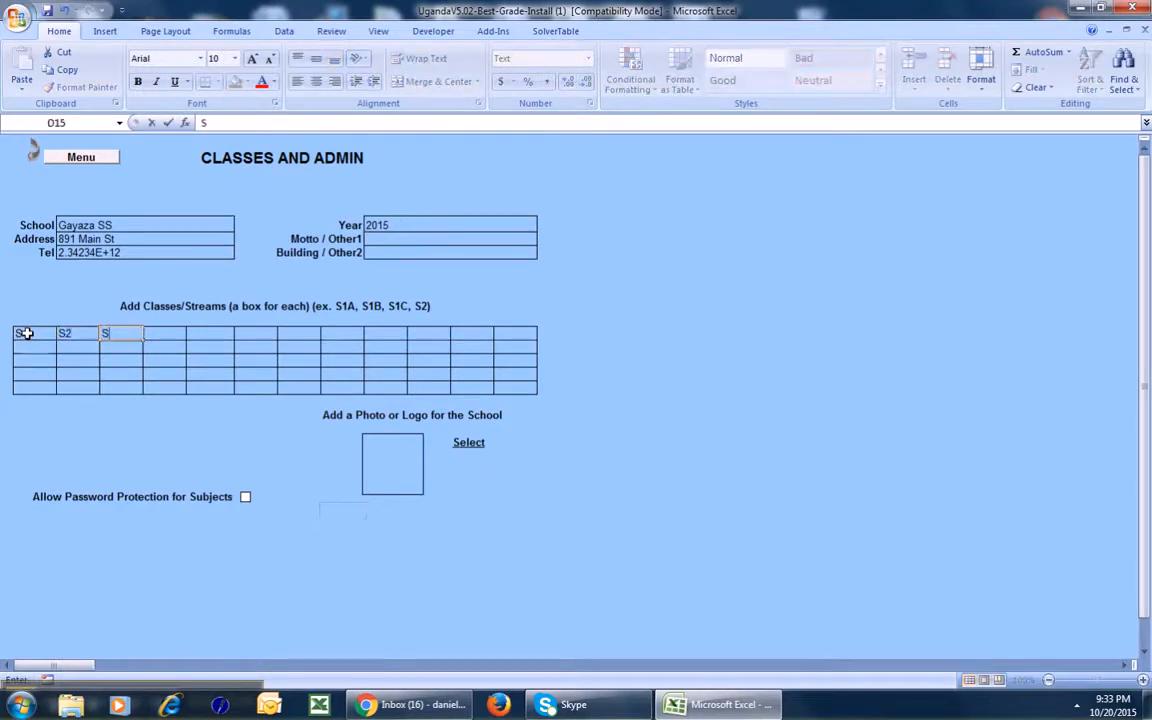
key(Tab)
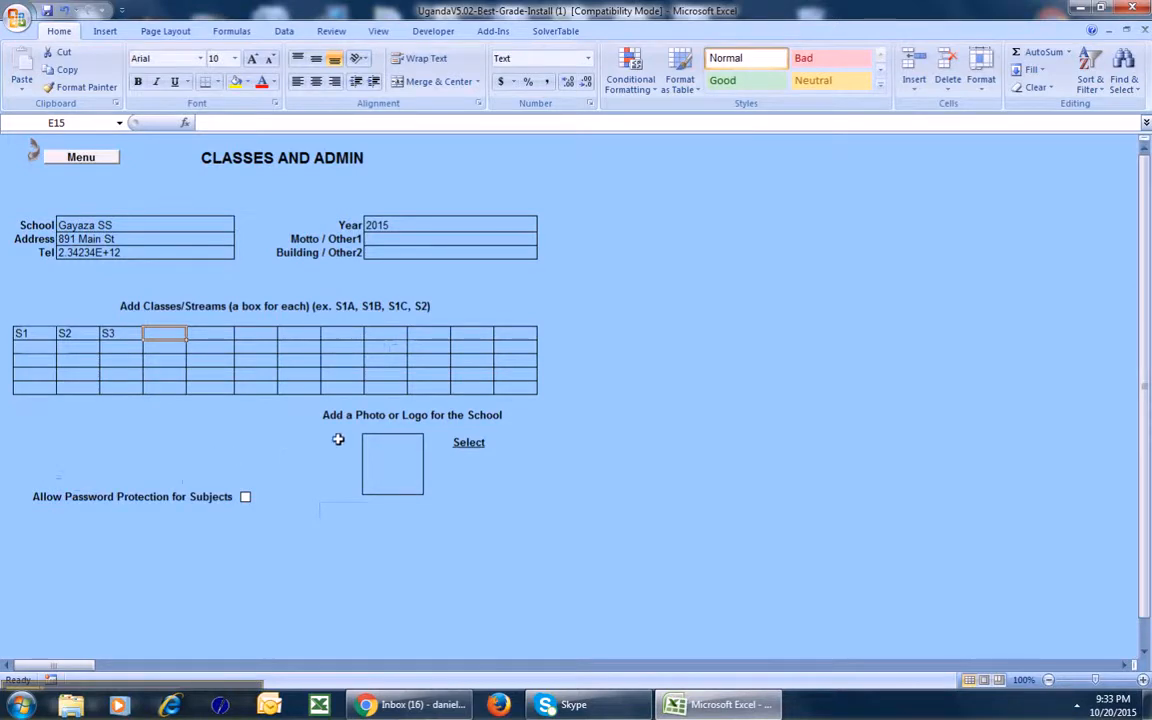
Set photo P1010534 as the school logo.
click(466, 443)
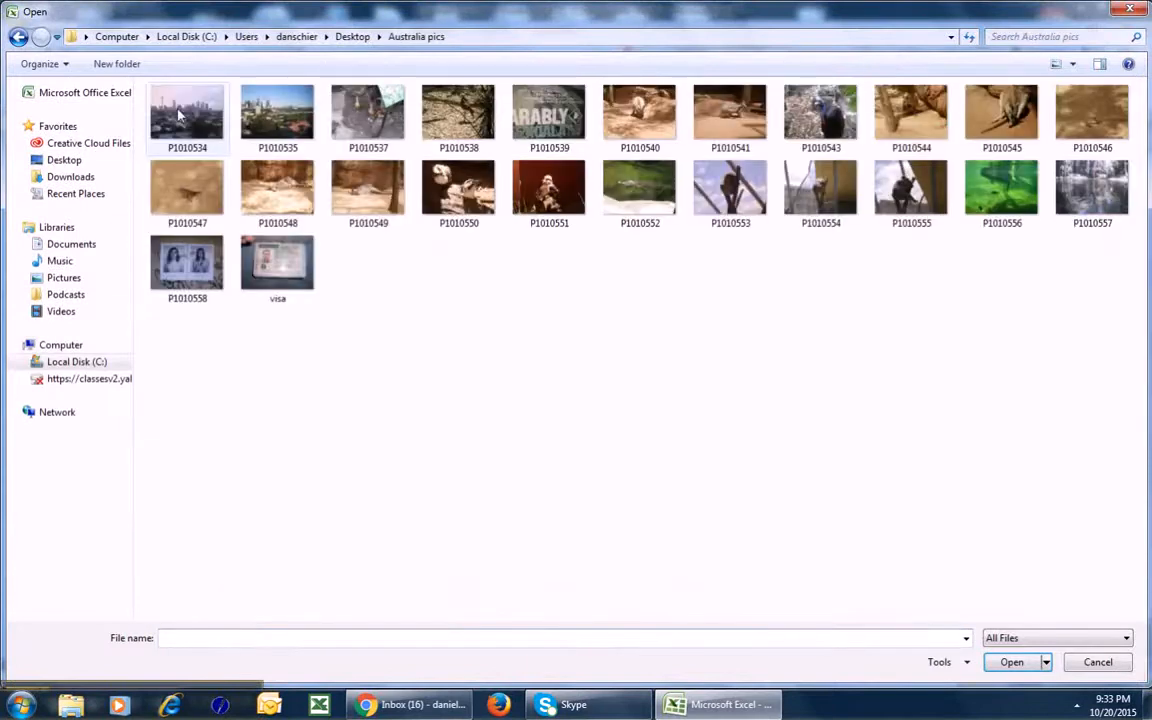
click(179, 116)
double_click(179, 116)
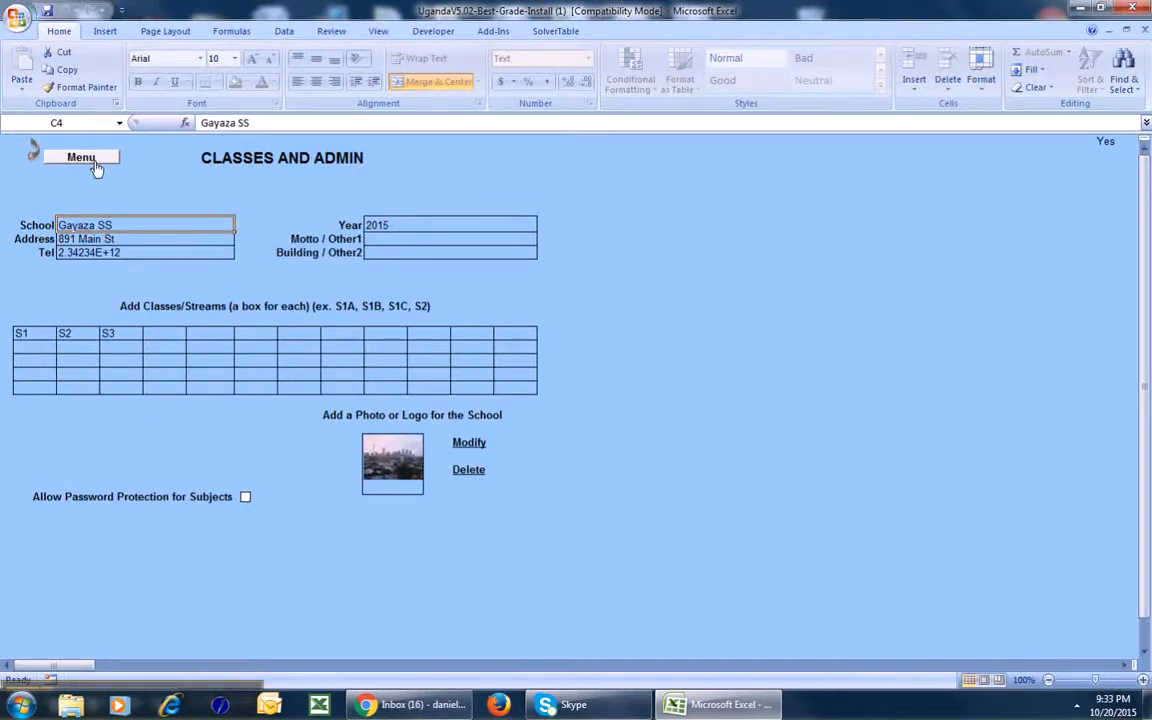
Return to the Best Grade main menu and open the Comments and Grades sheet.
click(90, 157)
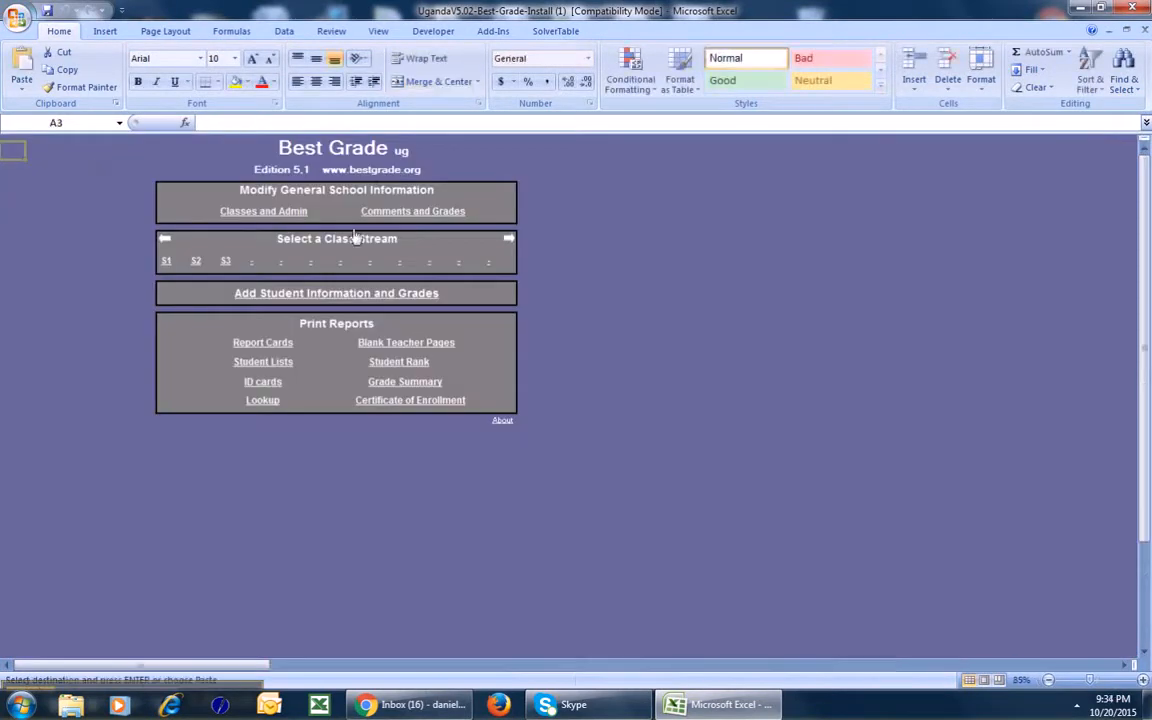
click(406, 213)
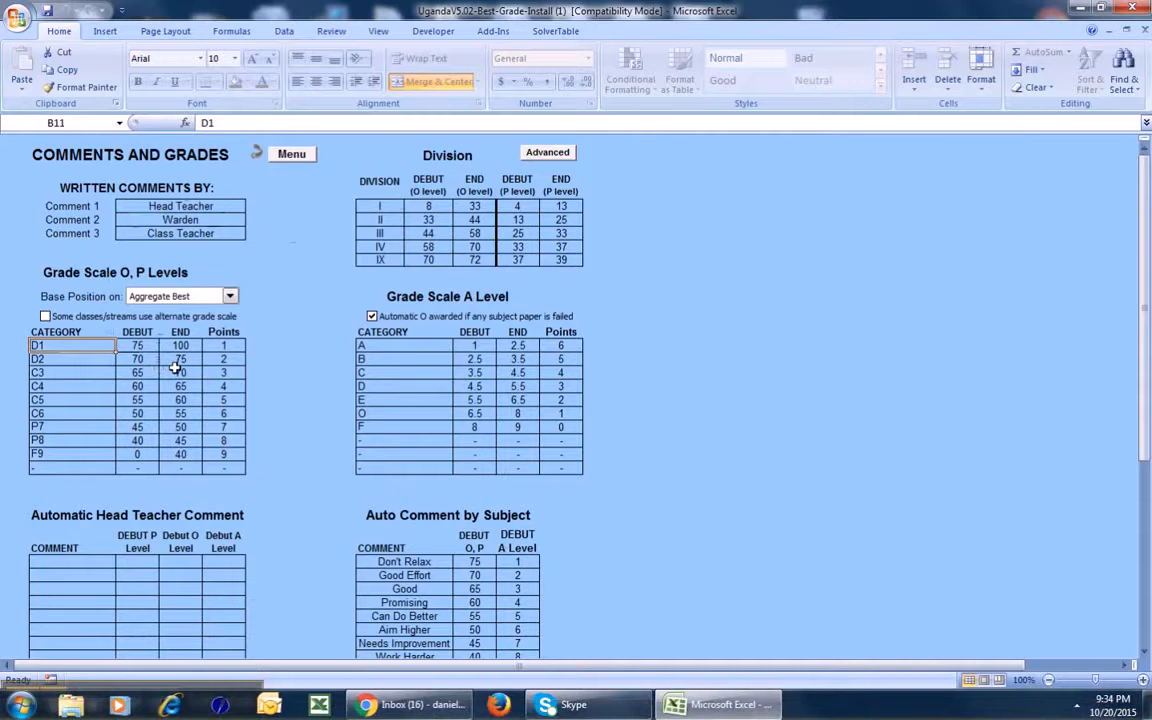
Check the comment authors and auto comments, then open Advanced Division Settings for O Level.
click(192, 206)
click(182, 220)
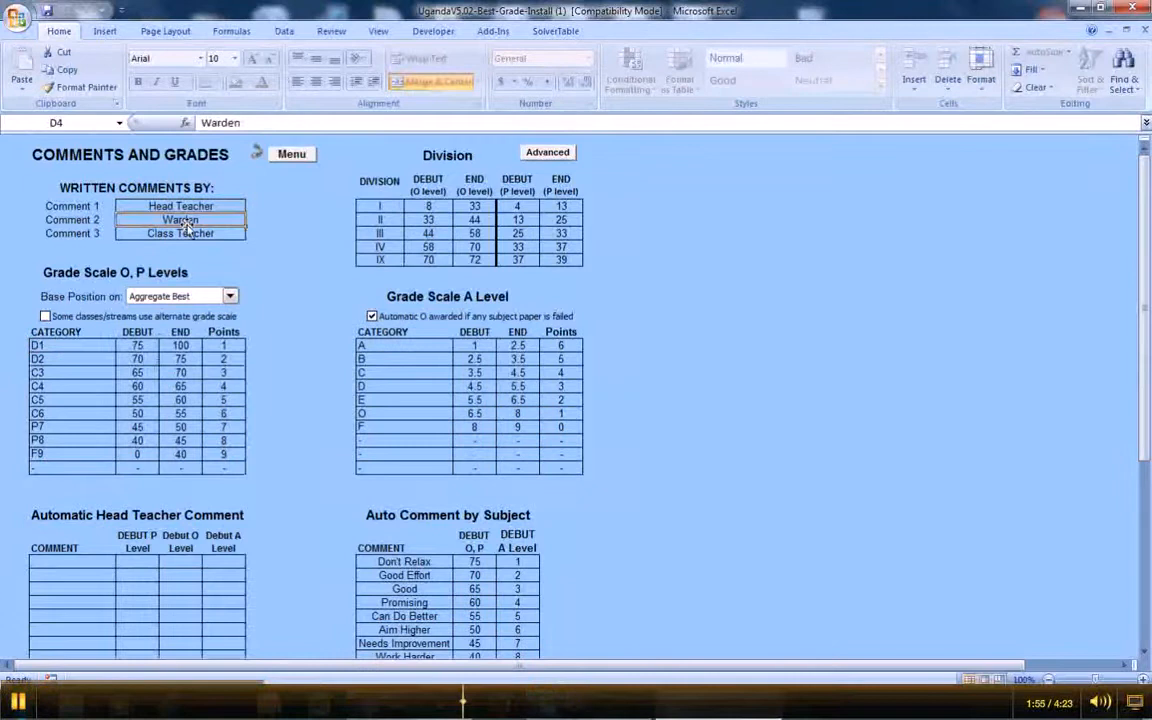
click(180, 232)
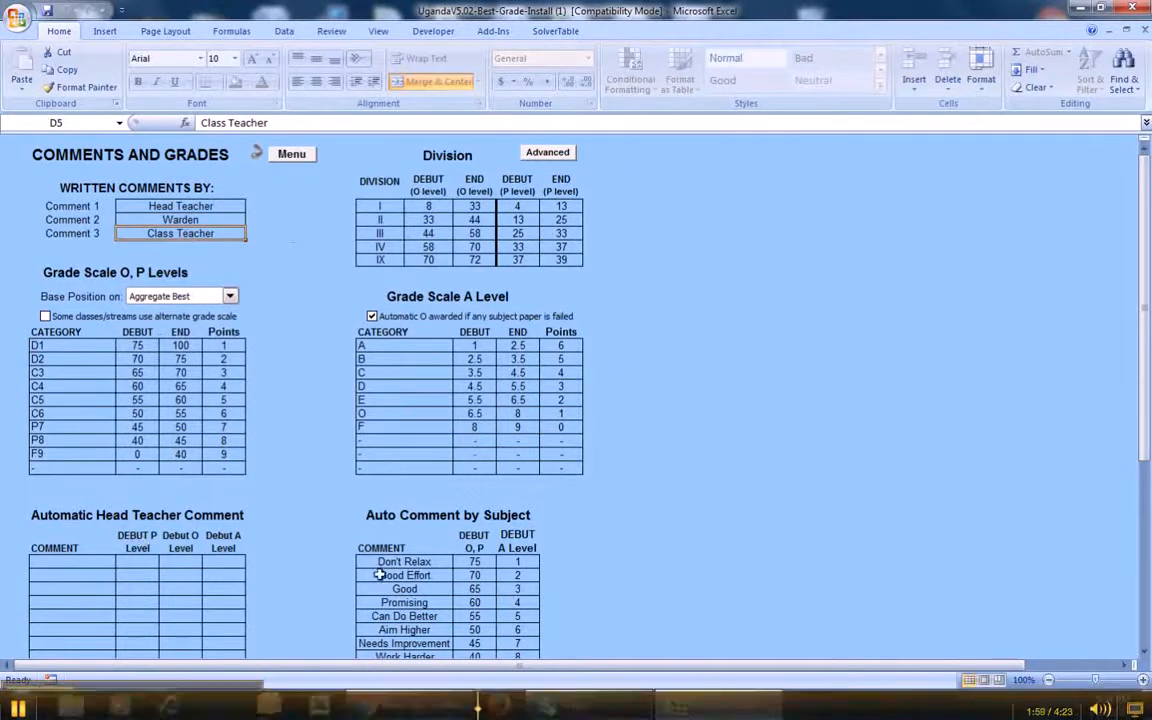
click(414, 562)
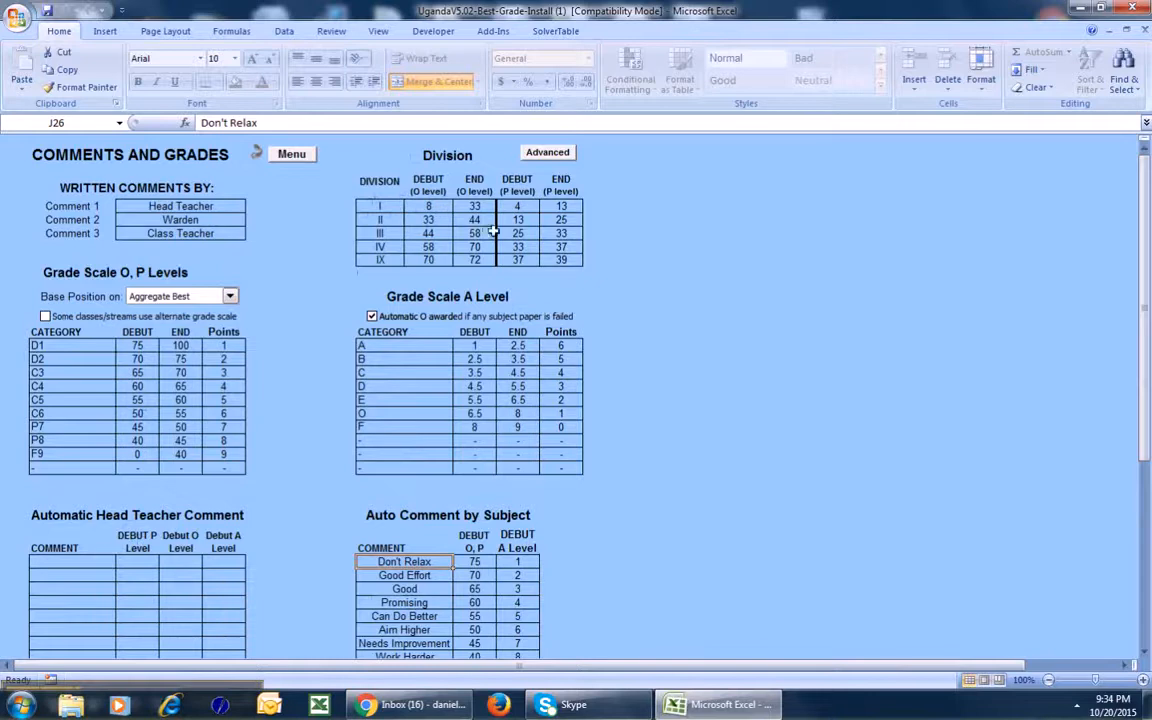
click(566, 153)
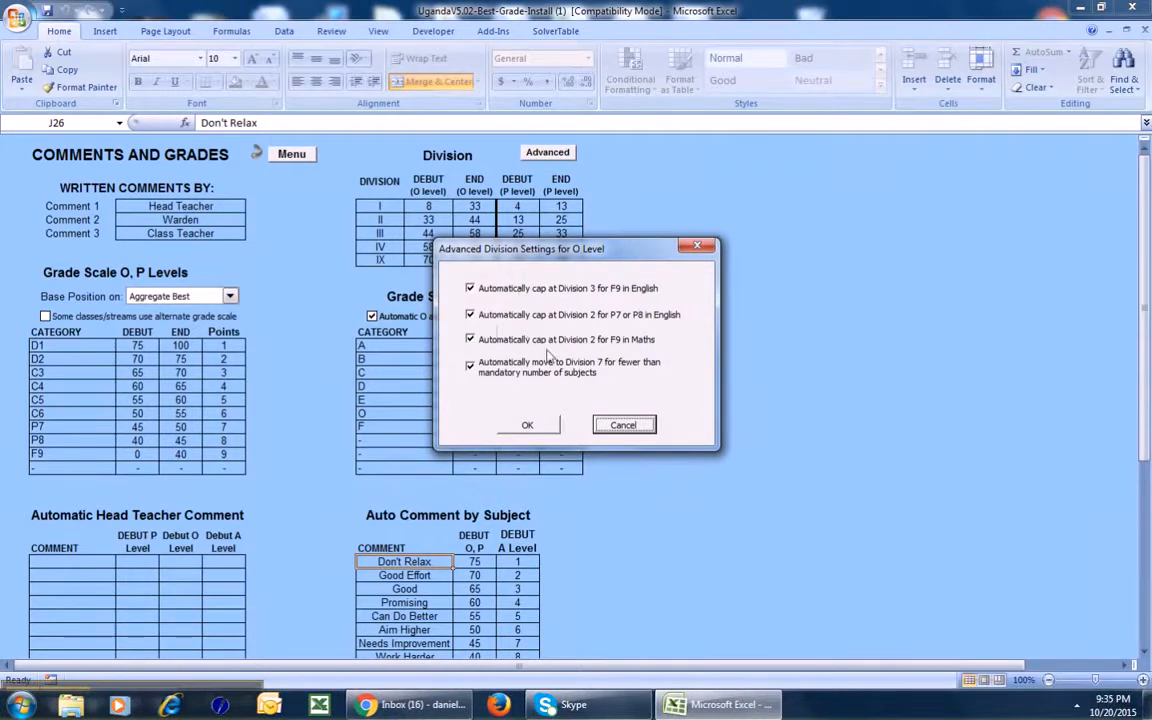
Cancel the division settings and go to the S1 1st Term Comments page via the menu.
click(625, 427)
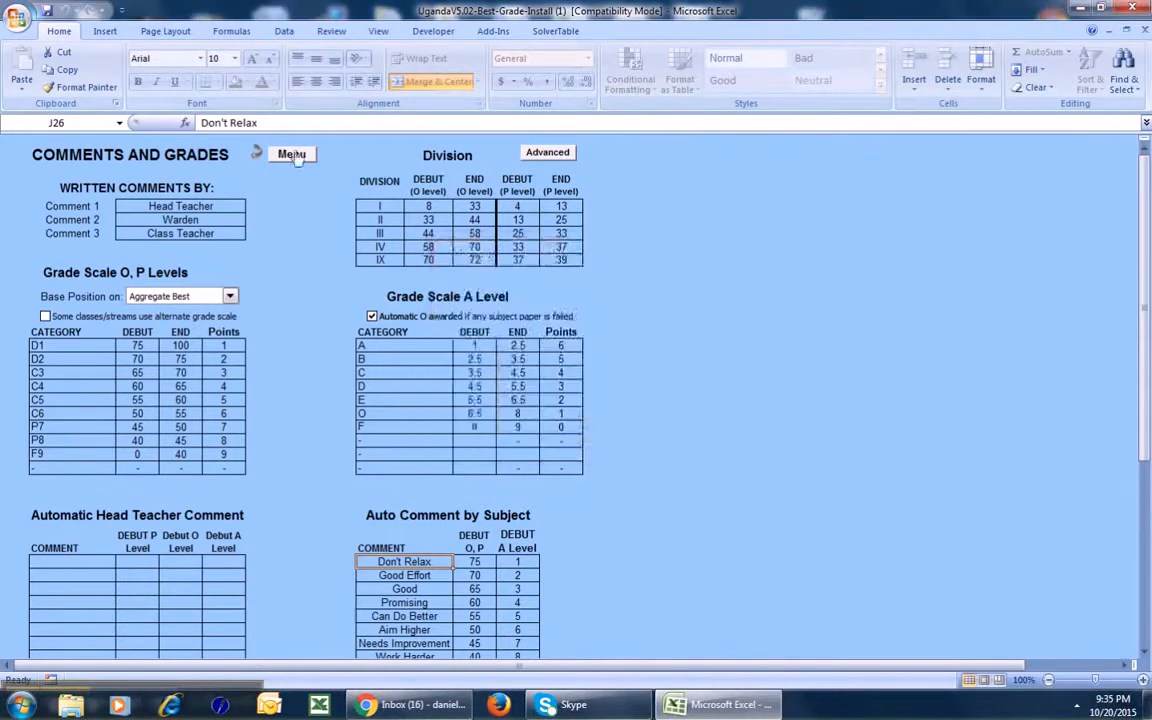
click(280, 153)
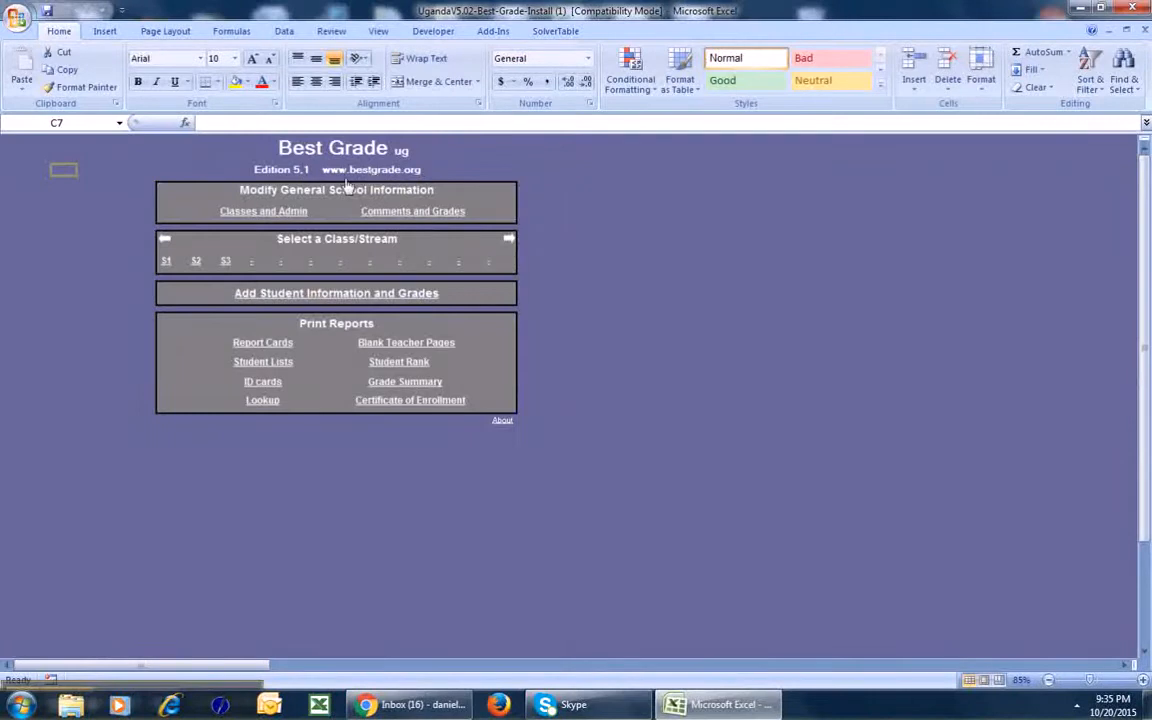
click(166, 260)
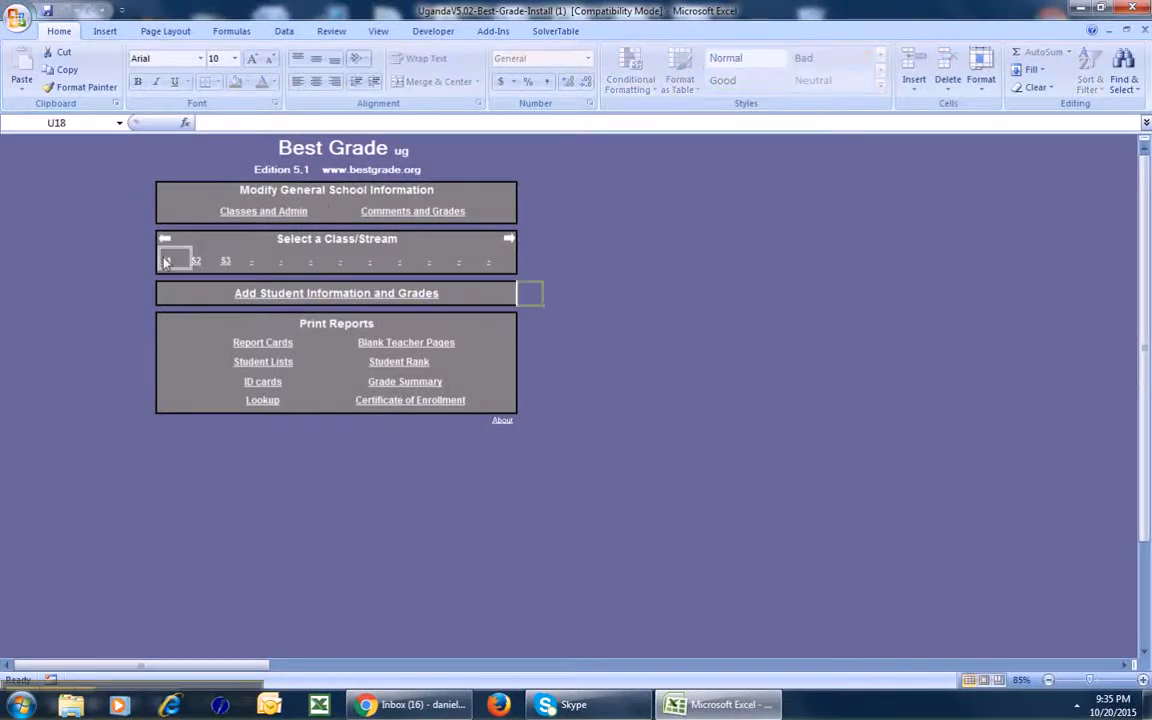
click(298, 295)
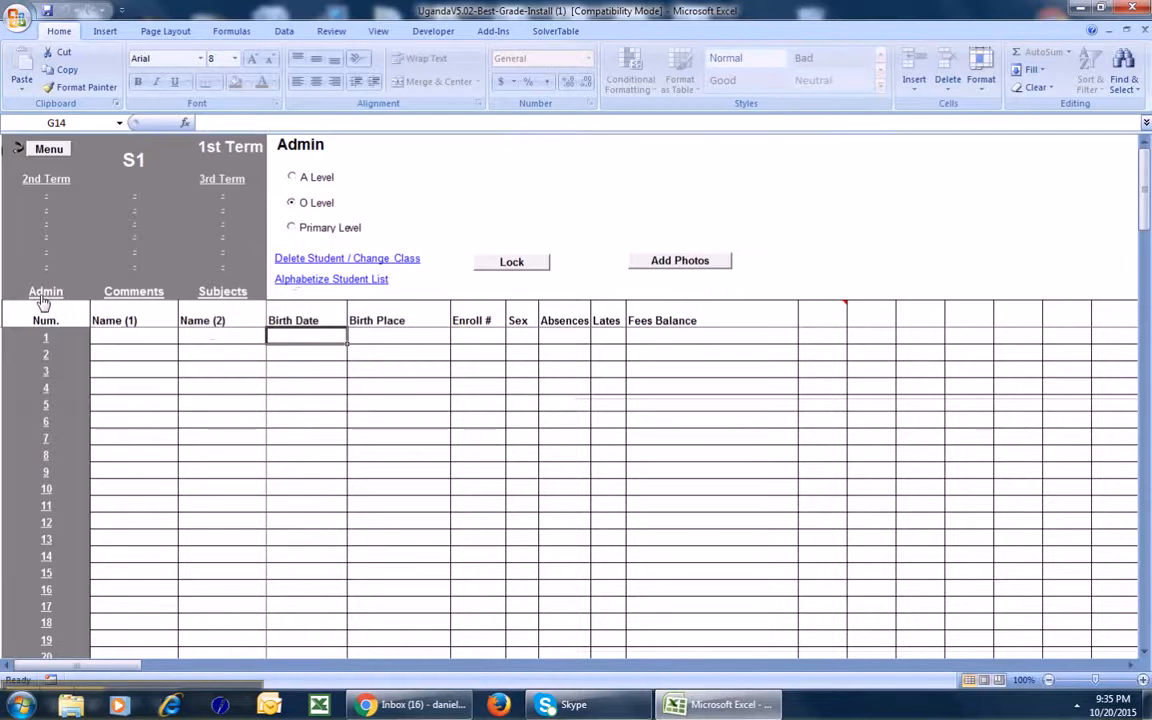
click(128, 291)
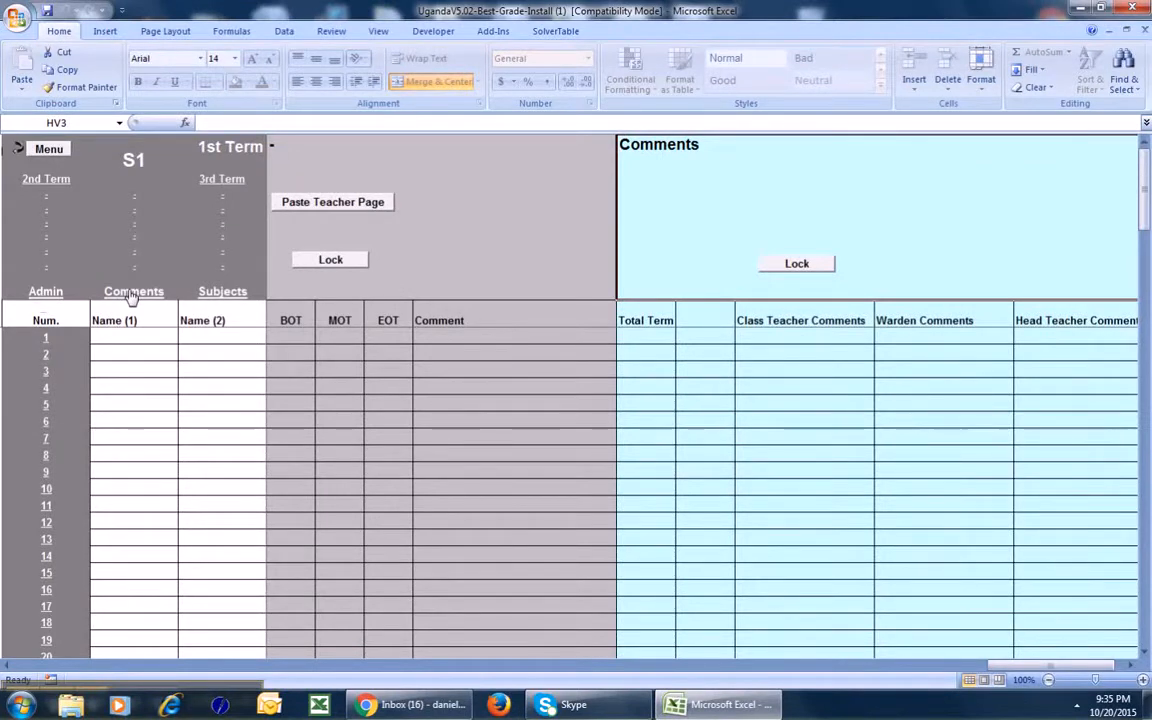
Enter Maths, English and Biology in the S1 subject list and save them.
click(220, 292)
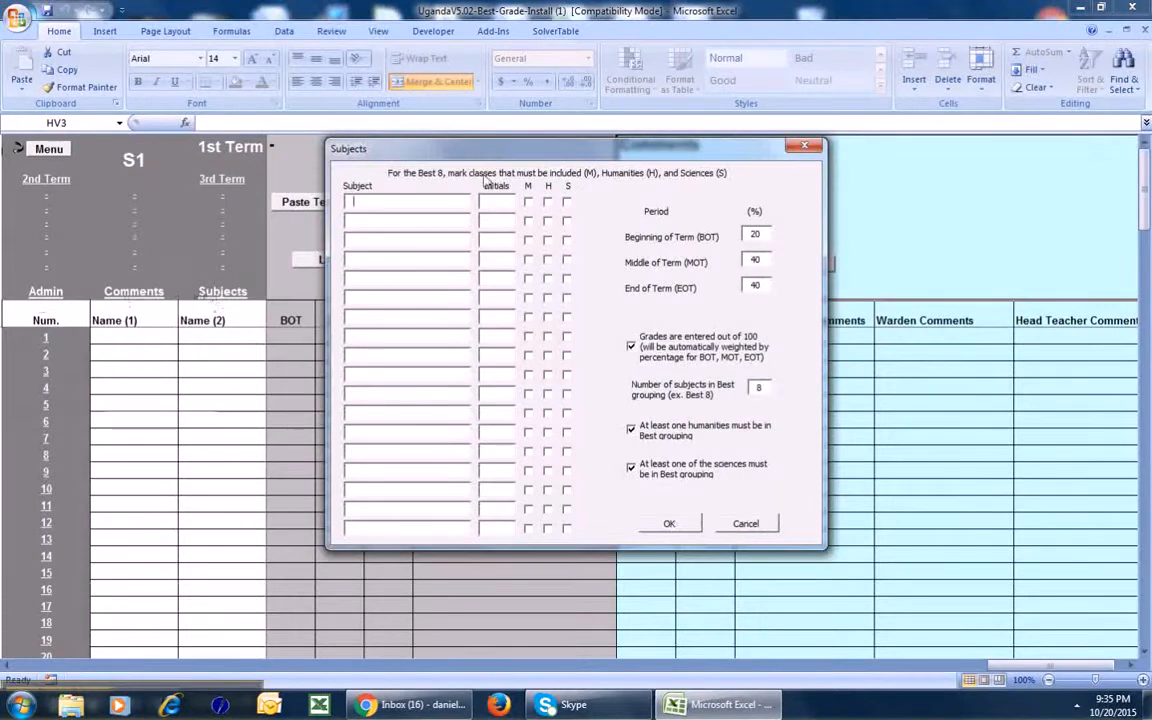
text(M)
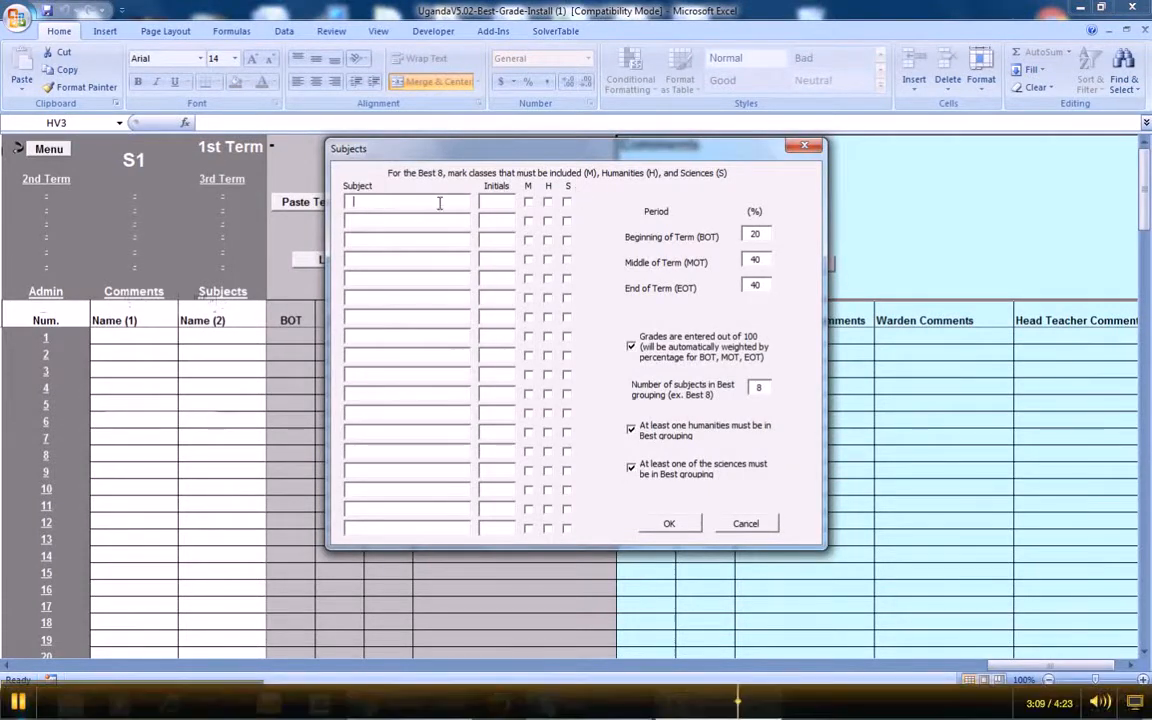
text(aths)
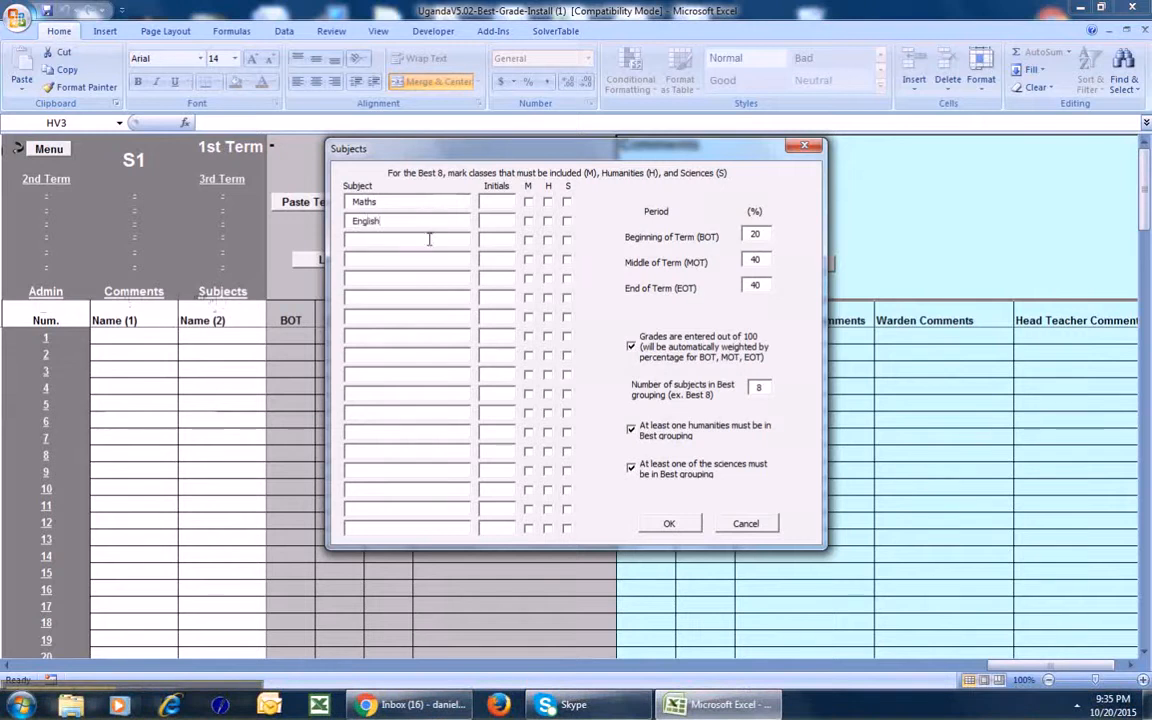
text(Biology)
key(Tab)
key(Tab)
click(669, 525)
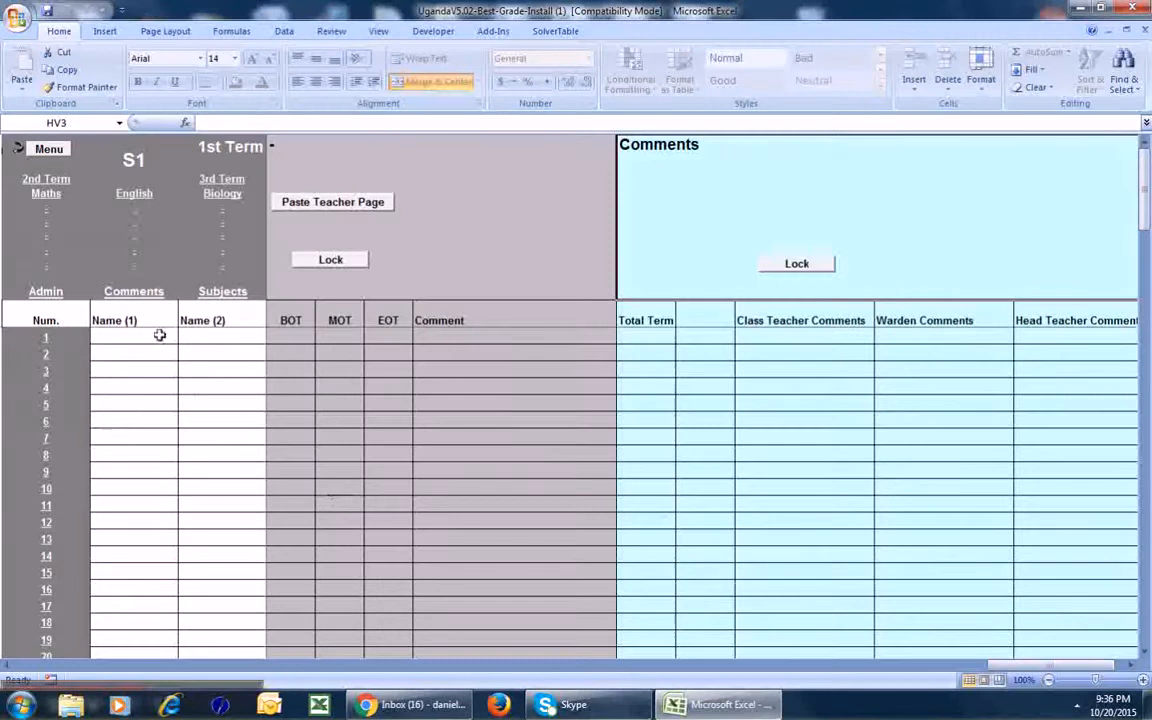
On the S1 Admin page, type the first student's first name and surname into row 1.
click(46, 291)
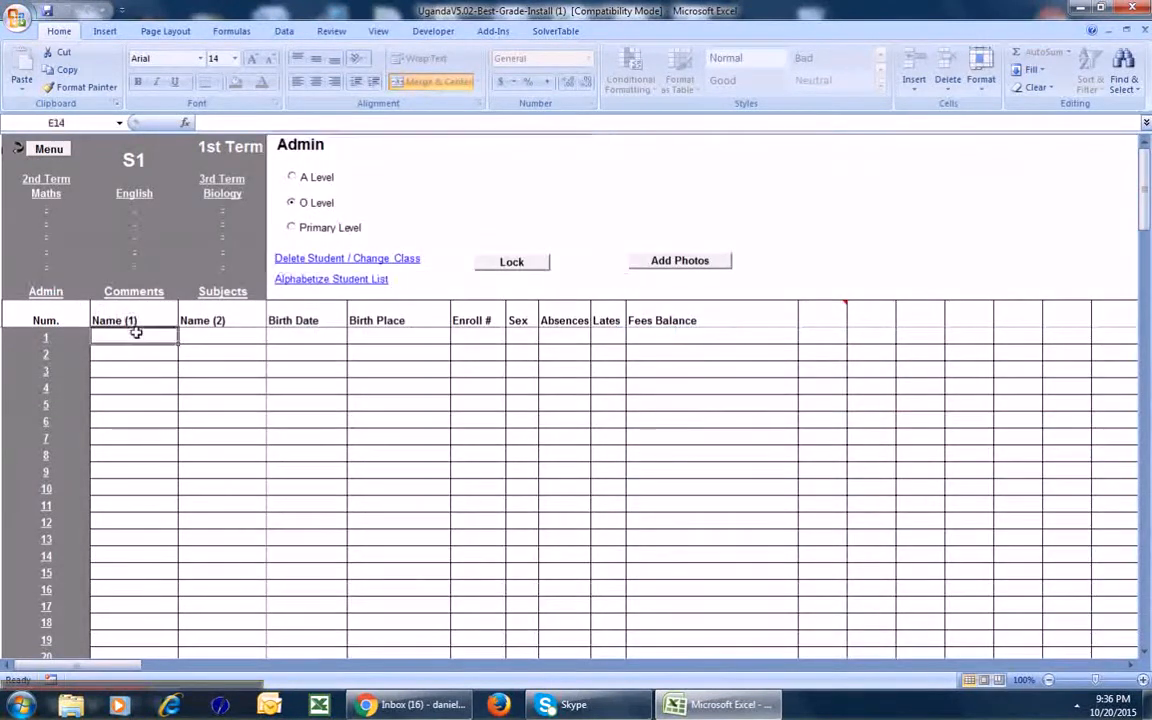
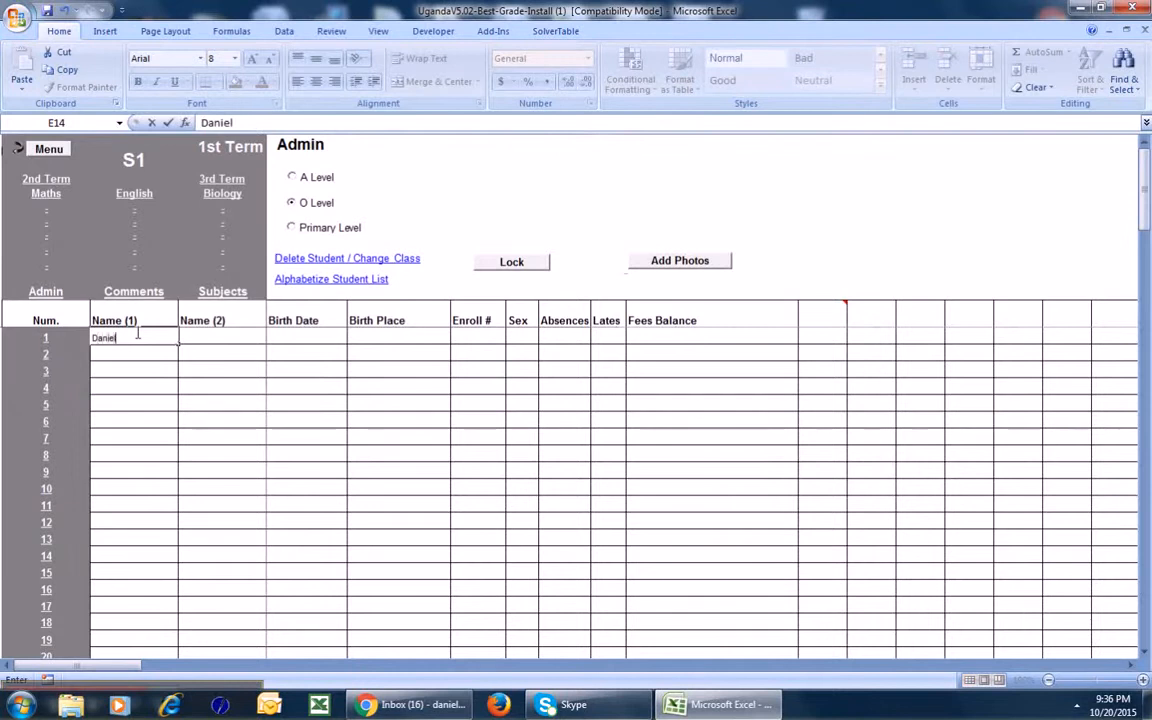
key(Tab)
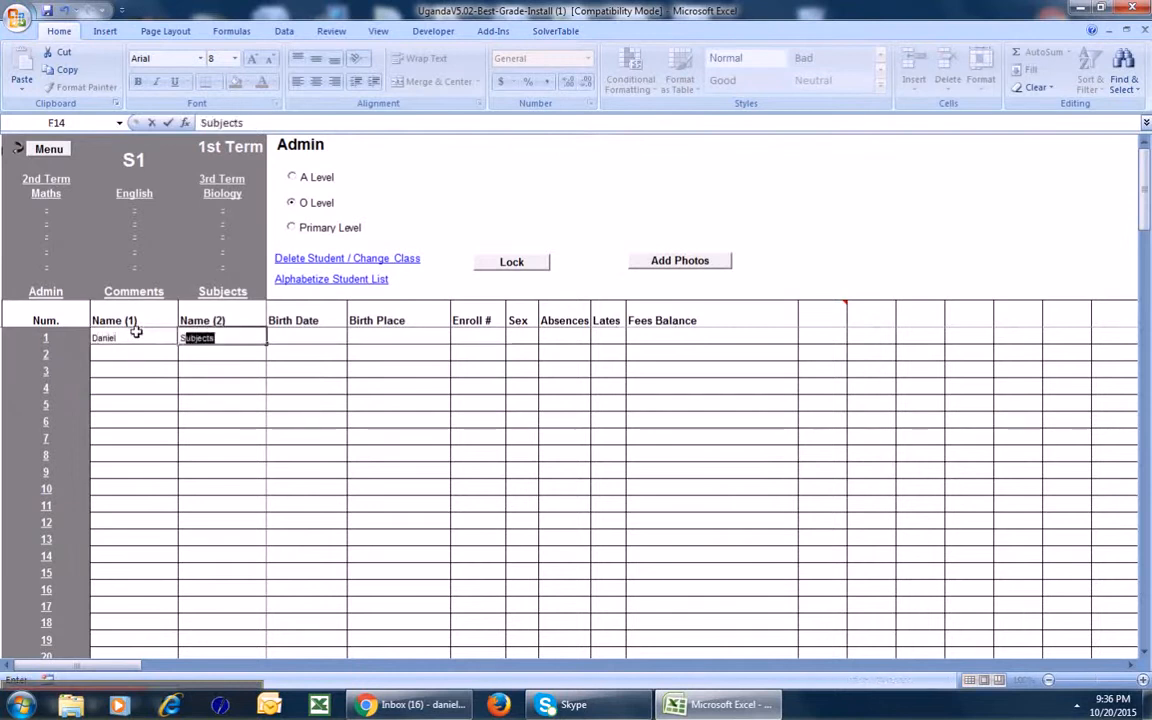
key(Tab)
key(Tab)
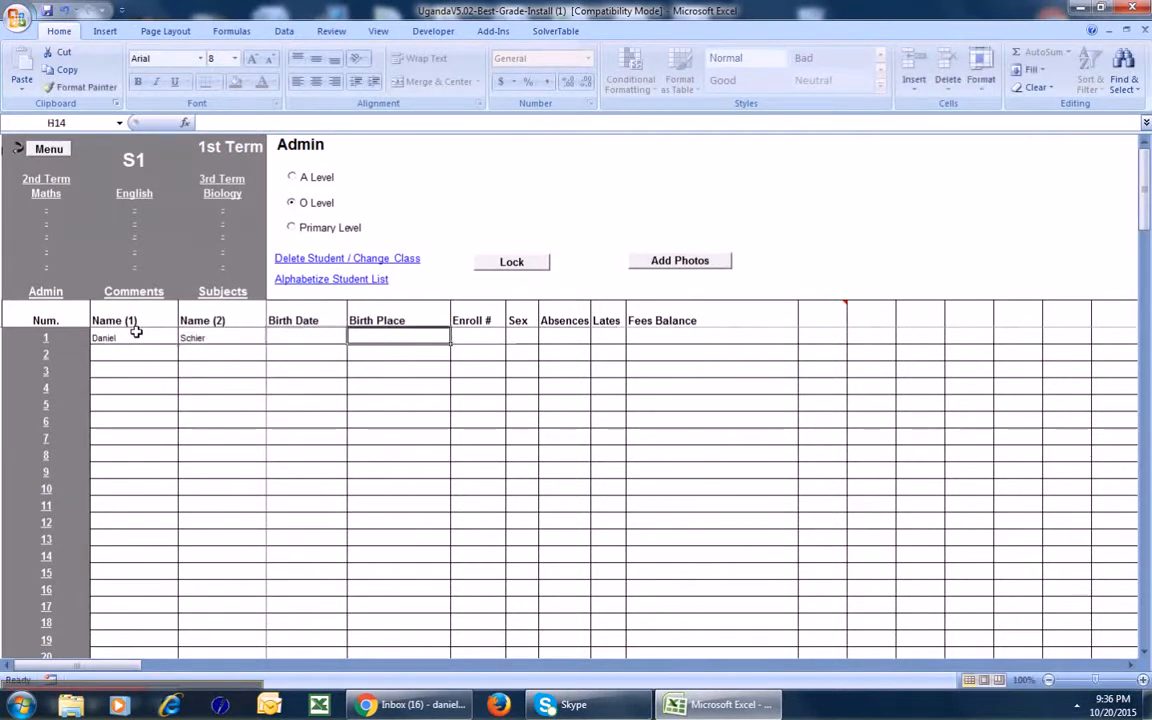
key(Tab)
key(Tab)
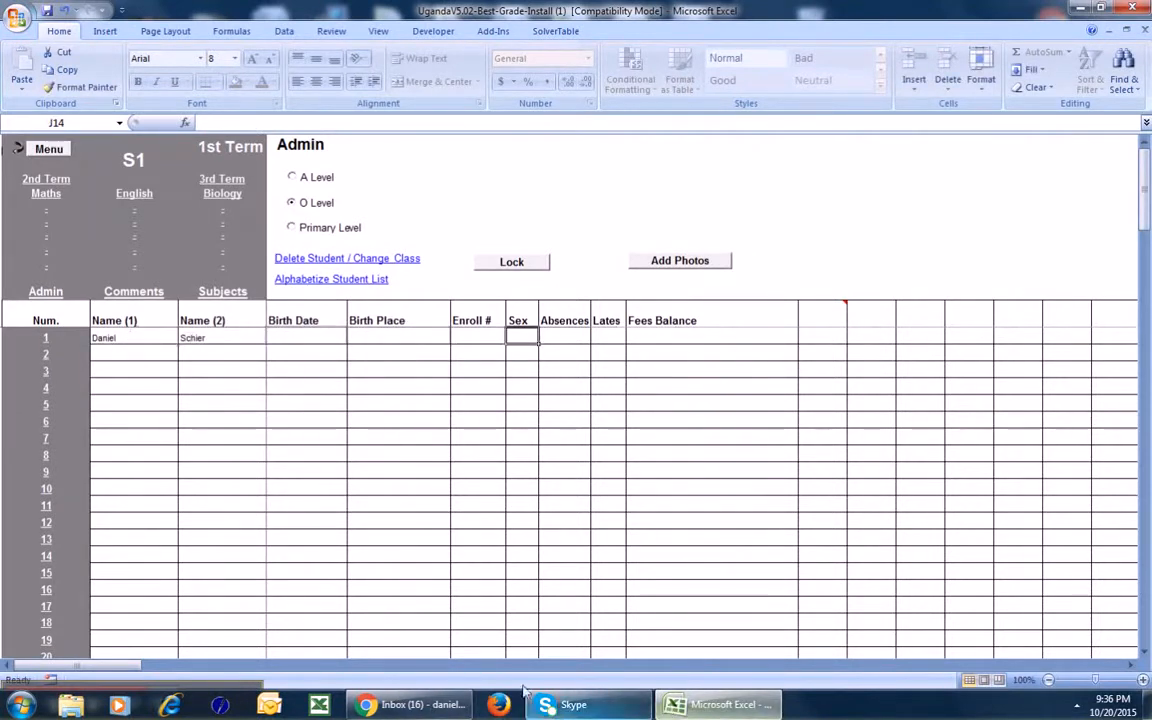